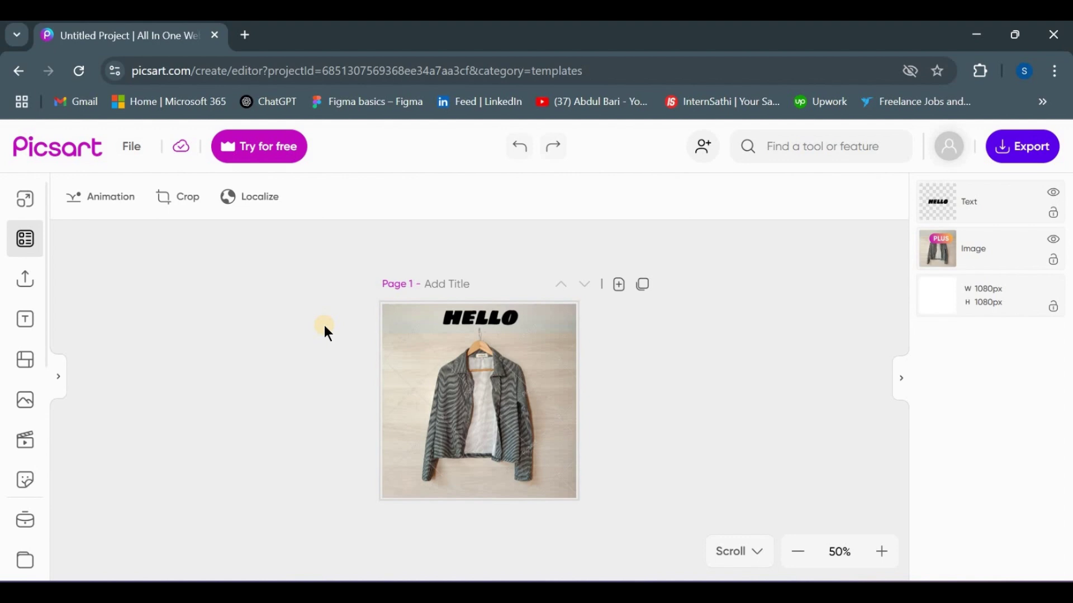
Select the jacket photo on the canvas to bring up its image tools
click(487, 401)
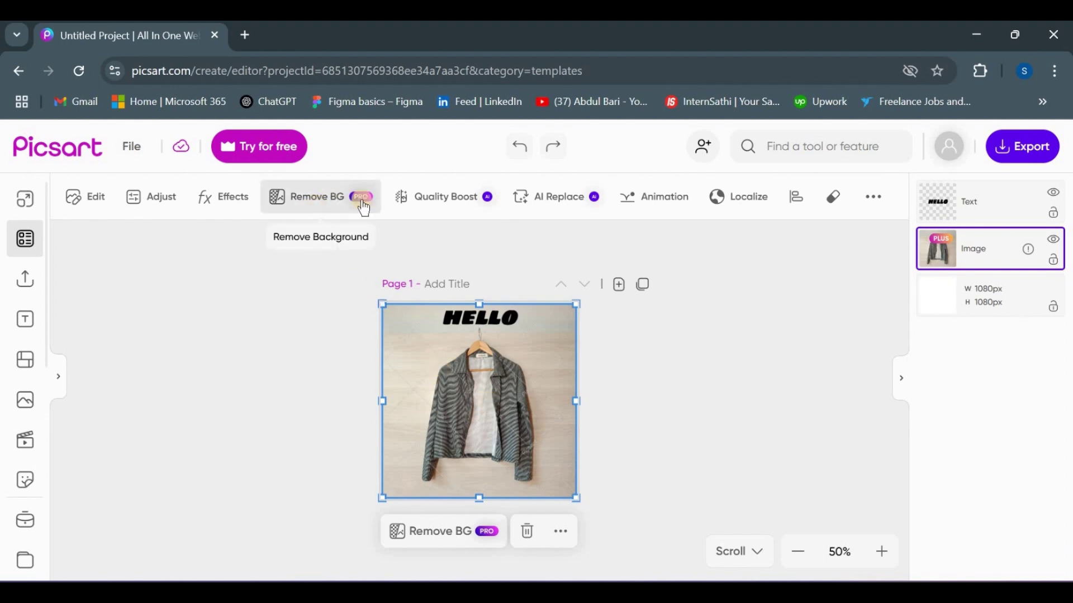
Open AI Replace on the jacket photo and choose the Remove option
click(560, 197)
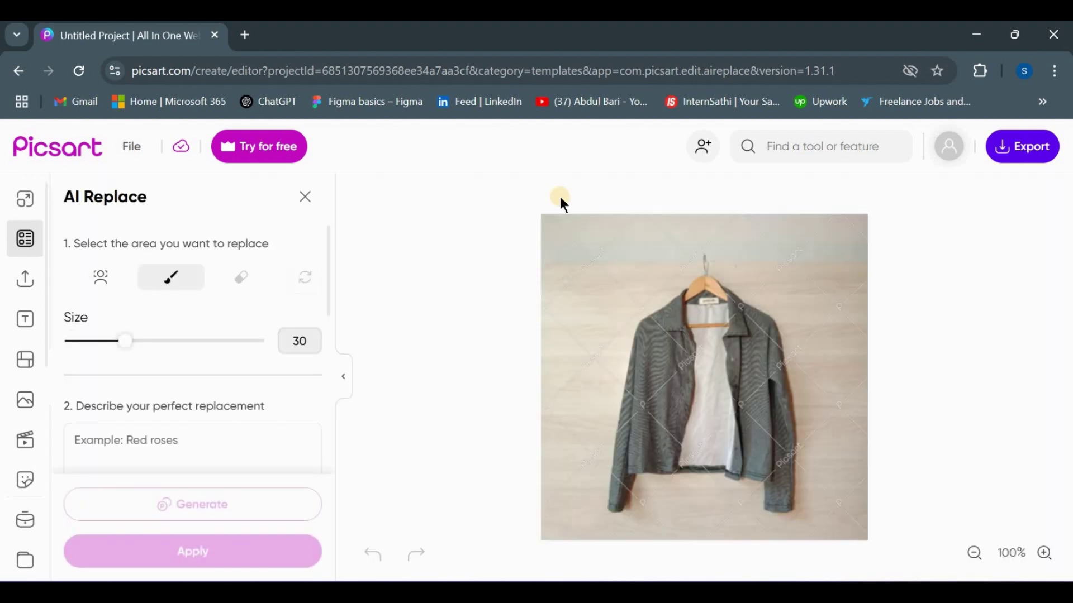
scroll(256, 395, down, 2)
scroll(255, 395, down, 2)
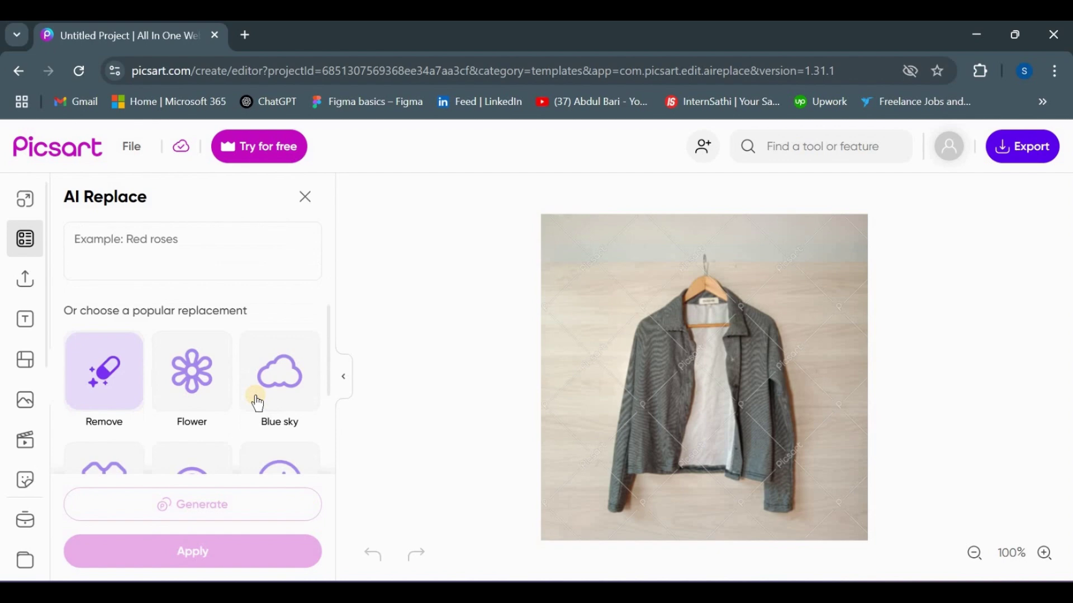
scroll(251, 386, down, 1)
scroll(152, 360, down, 2)
click(122, 275)
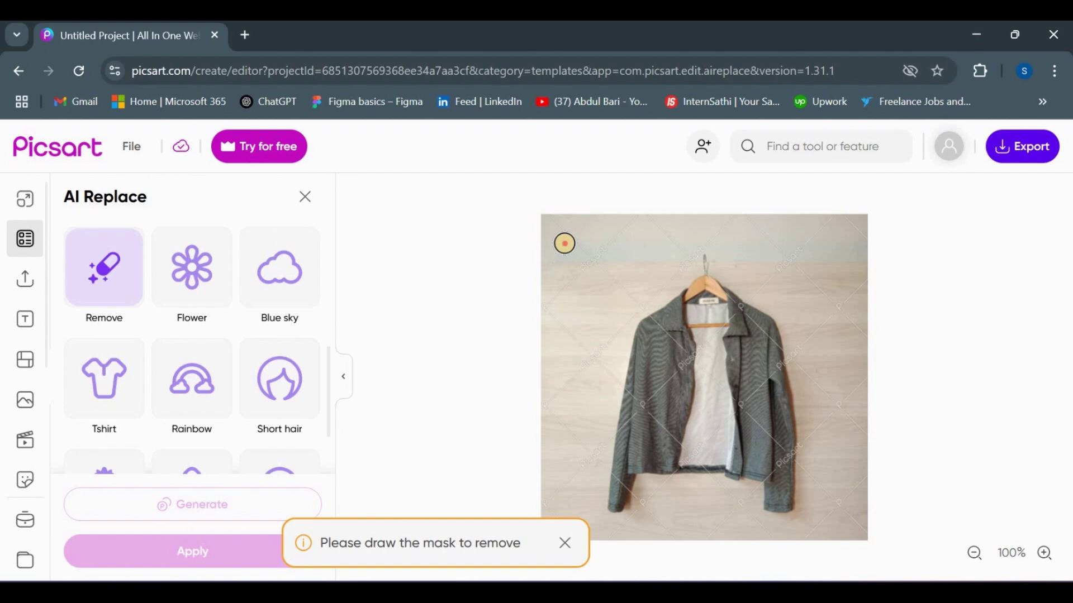
Brush a mask over the left-edge wall, top strip and wall beside the hanger
drag(558, 407, 613, 217)
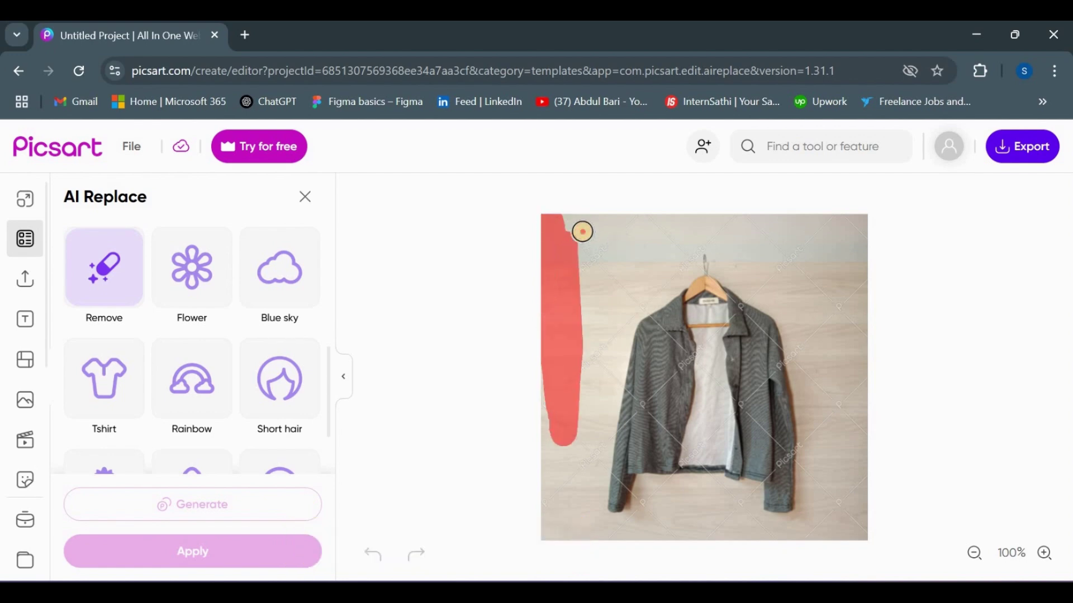
mouse_move(620, 230)
mouse_down()
mouse_move(587, 223)
mouse_move(868, 226)
mouse_up()
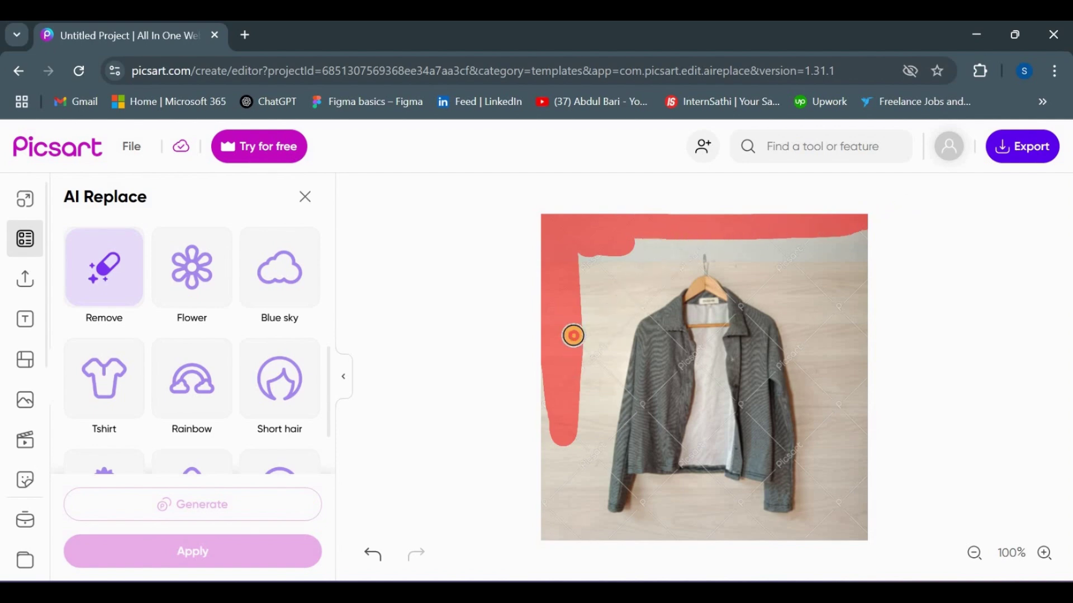
drag(652, 273, 574, 361)
mouse_move(586, 246)
mouse_down()
mouse_move(587, 323)
mouse_move(636, 252)
mouse_move(675, 281)
mouse_up()
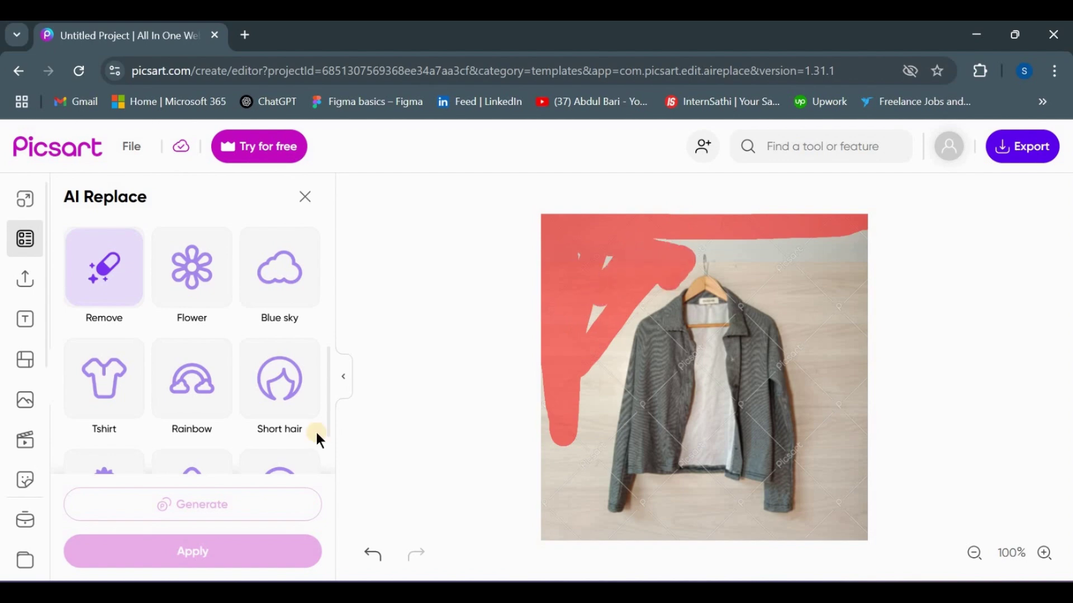
scroll(177, 420, up, 3)
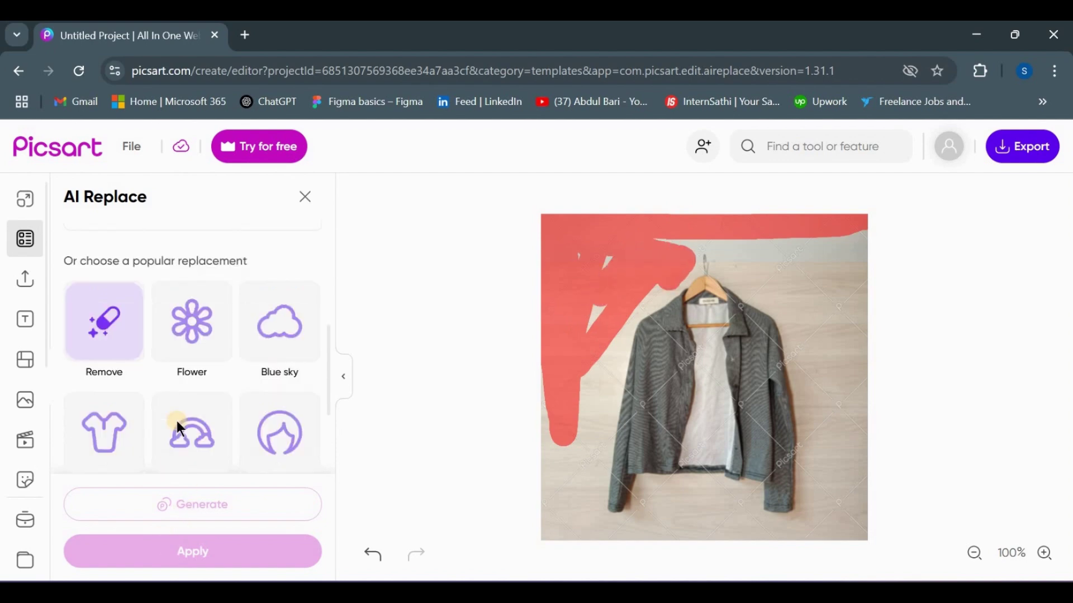
scroll(177, 421, down, 1)
Generate the removal over the masked wall, then pick the Flower preset as replacement
click(131, 385)
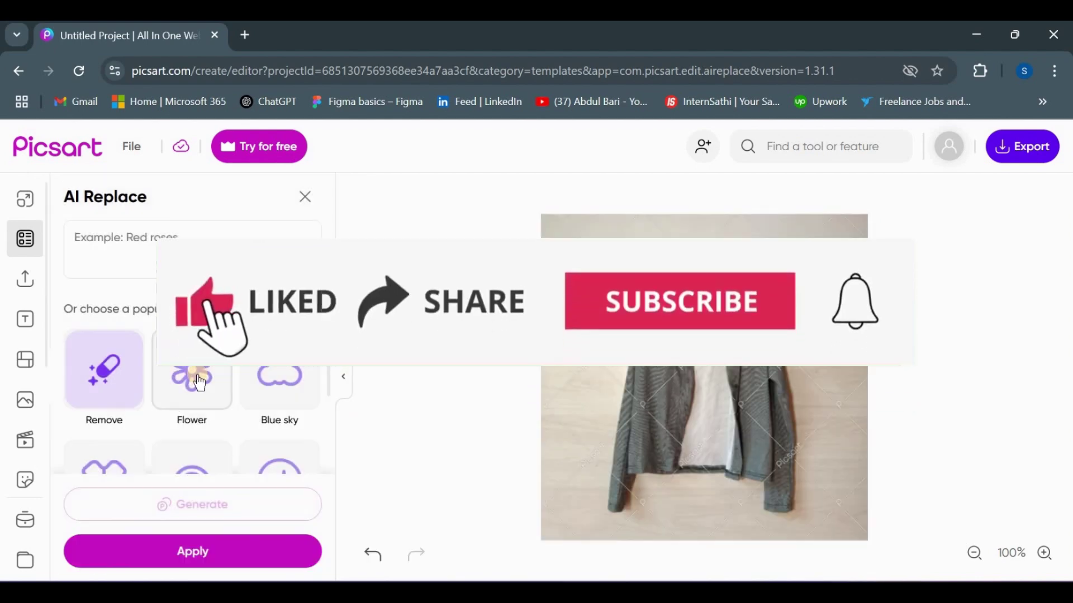
click(198, 381)
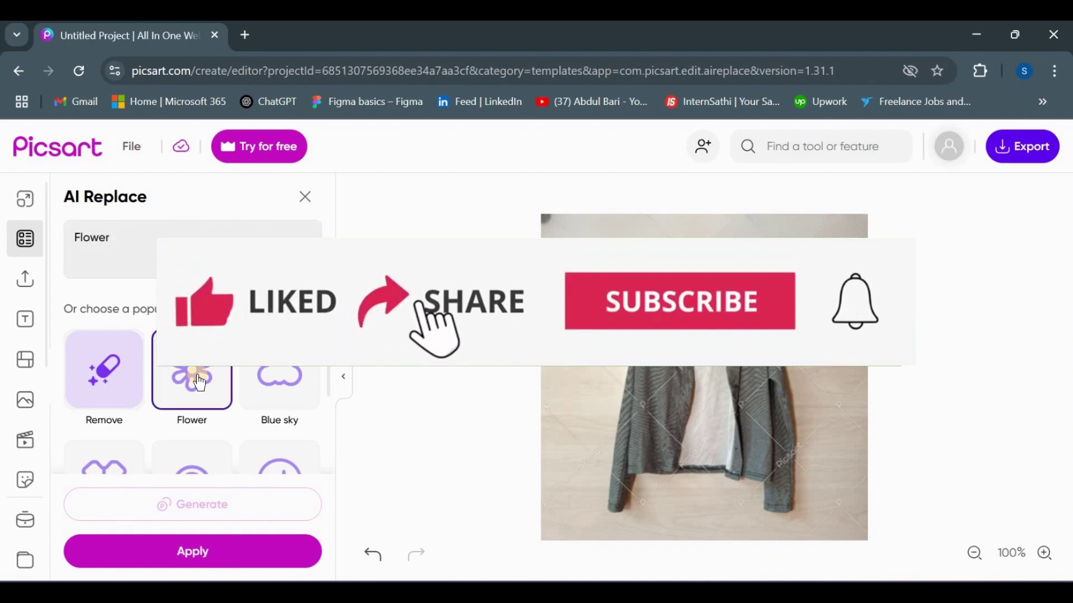